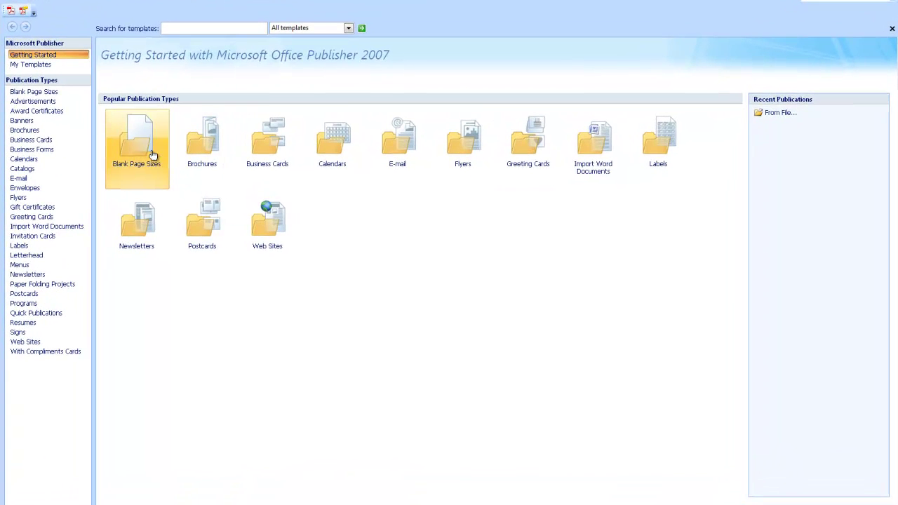
Look over the available blank page sizes, then start a new publication to return to the Getting Started page.
left_click(151, 154)
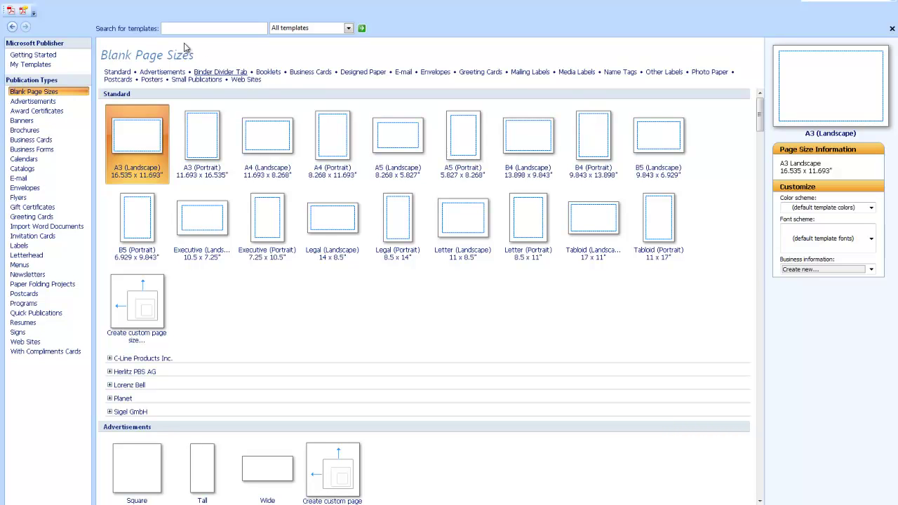
left_click(14, 3)
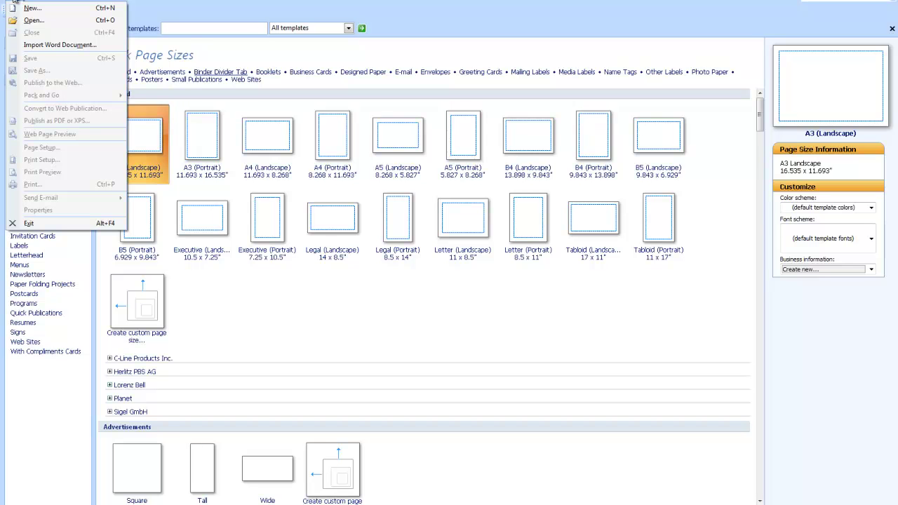
left_click(14, 1)
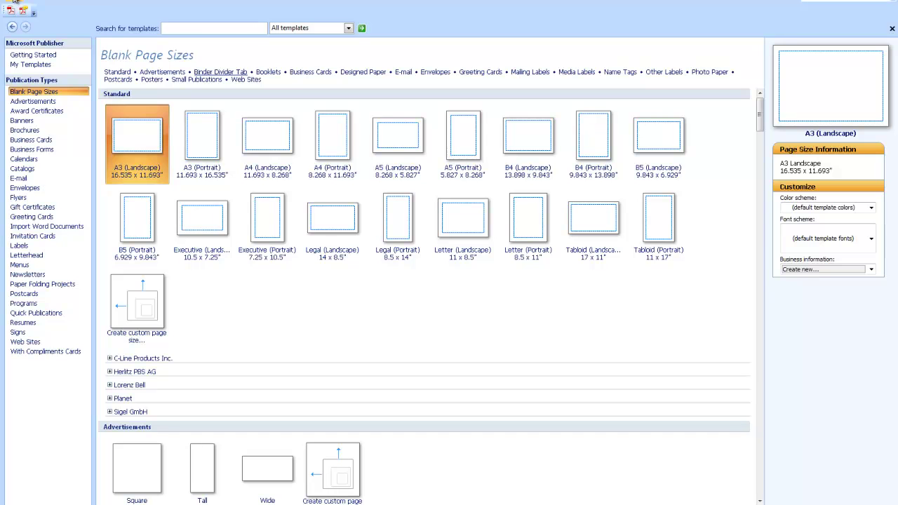
left_click(14, 1)
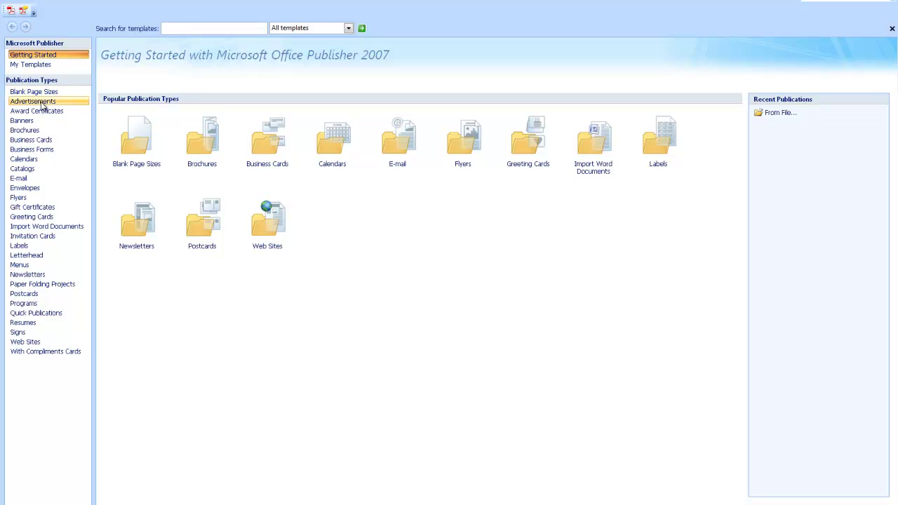
Browse the Award Certificates templates, including the classic designs and the blank sizes.
left_click(179, 28)
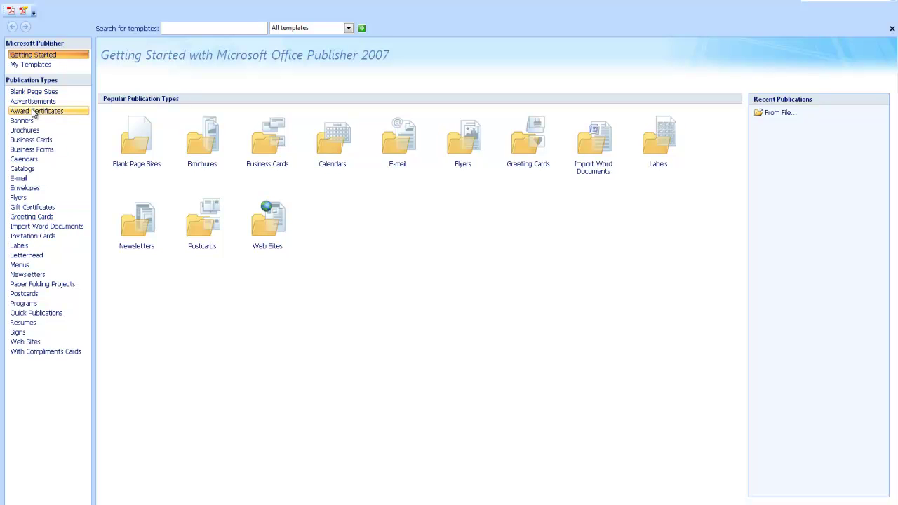
left_click(33, 112)
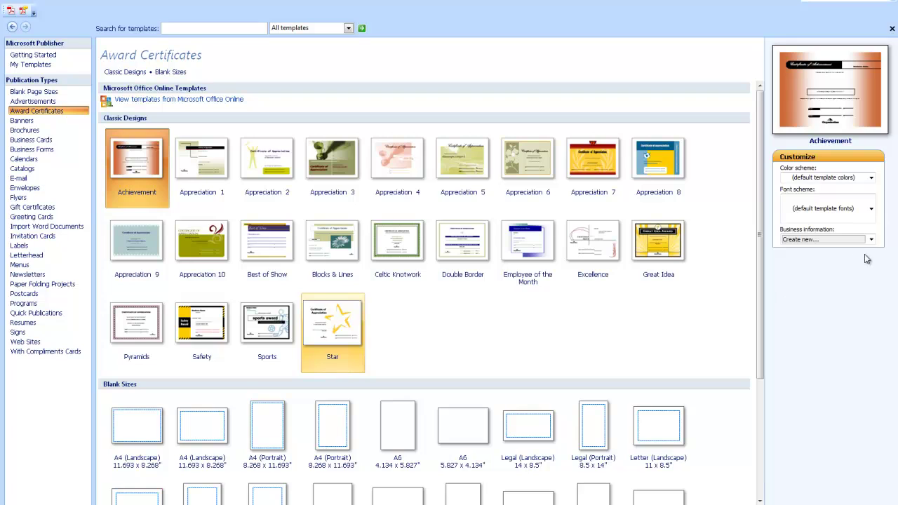
left_click_drag(759, 216, 776, 300)
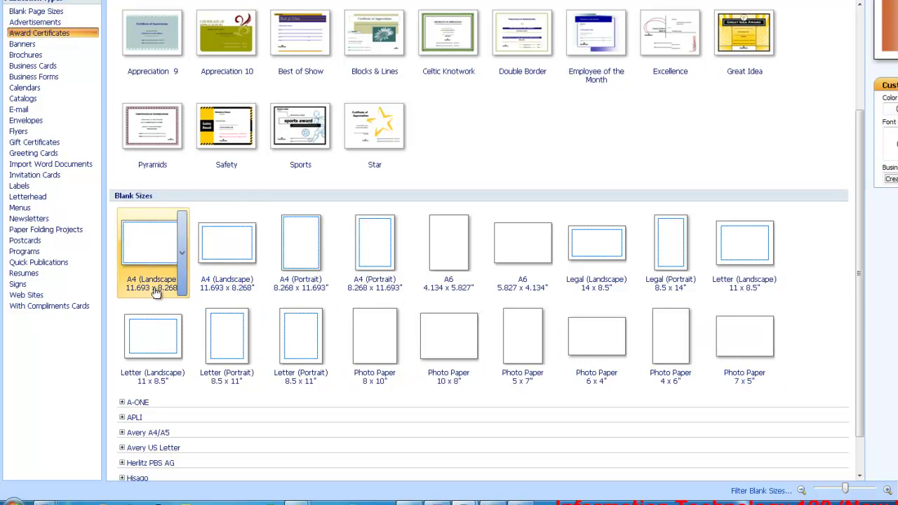
Show the Greeting Cards templates and collapse the Thank You category.
left_click(40, 154)
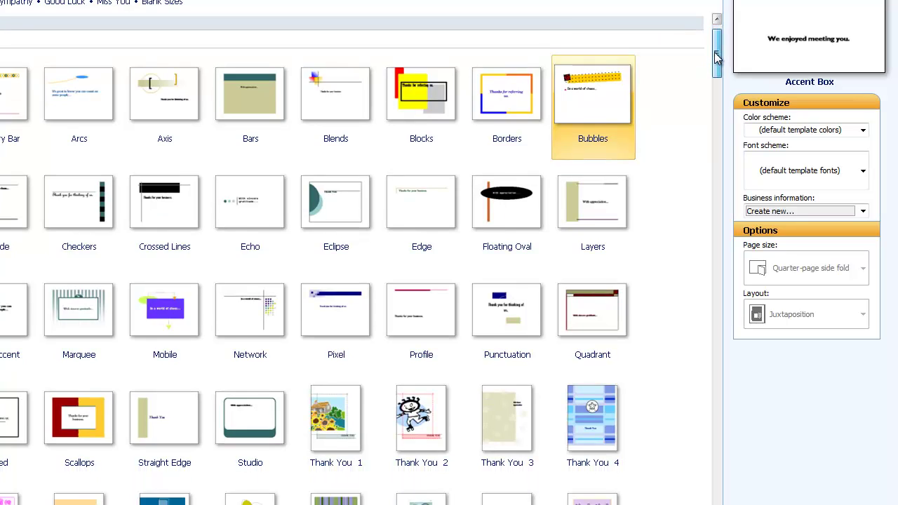
left_click_drag(716, 59, 717, 56)
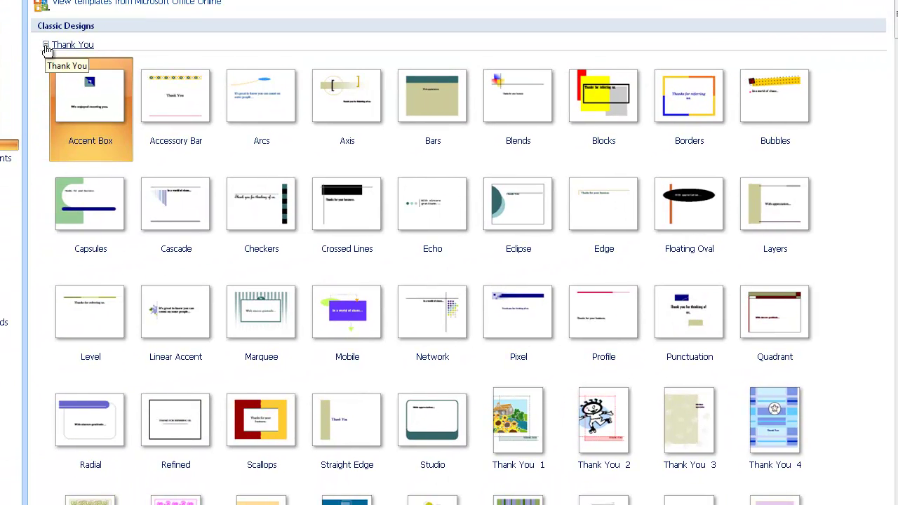
left_click(44, 44)
left_click(45, 45)
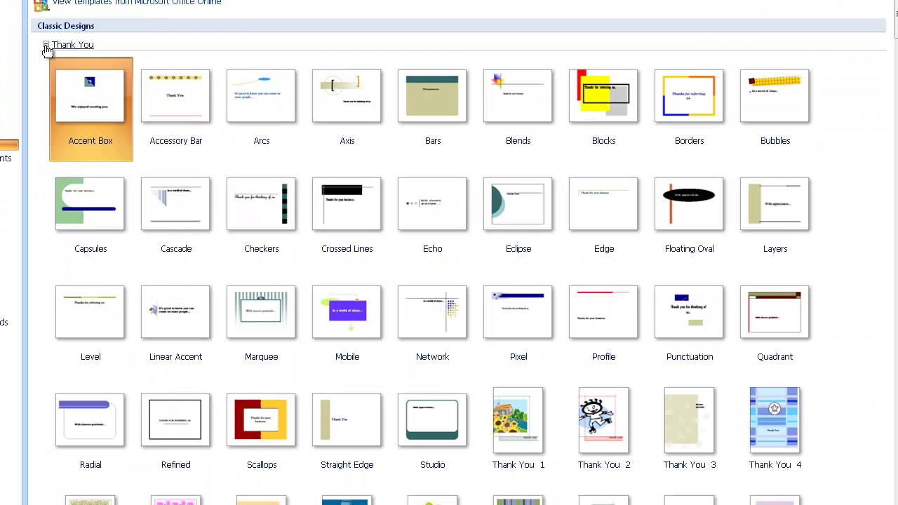
left_click(46, 45)
left_click(46, 45)
left_click(45, 45)
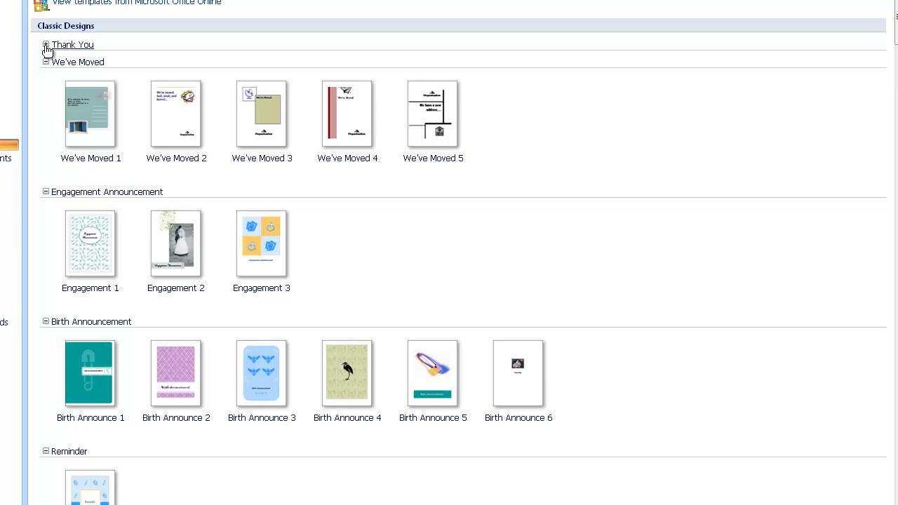
left_click(45, 45)
left_click(46, 44)
left_click(46, 45)
left_click(46, 45)
Collapse the We've Moved, Engagement Announcement, Birth Announcement, Reminder, Holiday, Birthday and Mother's Day greeting card categories.
left_click(45, 63)
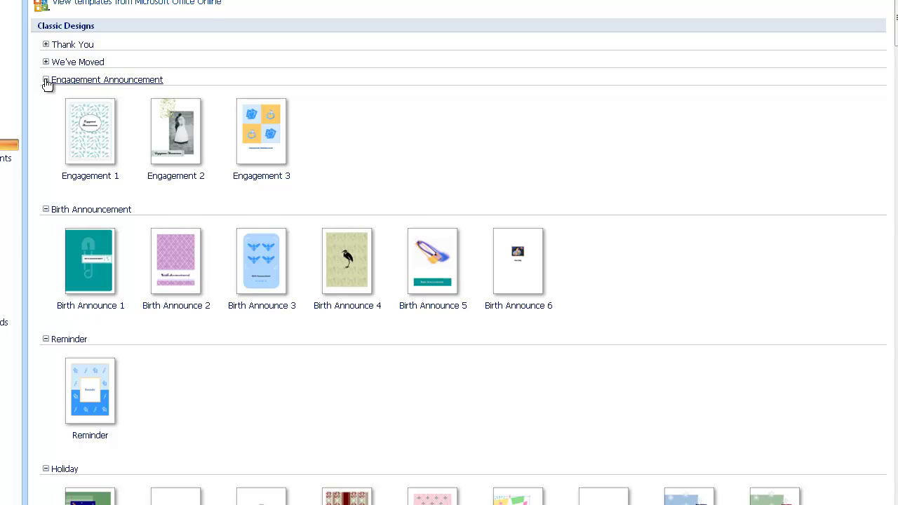
left_click(46, 81)
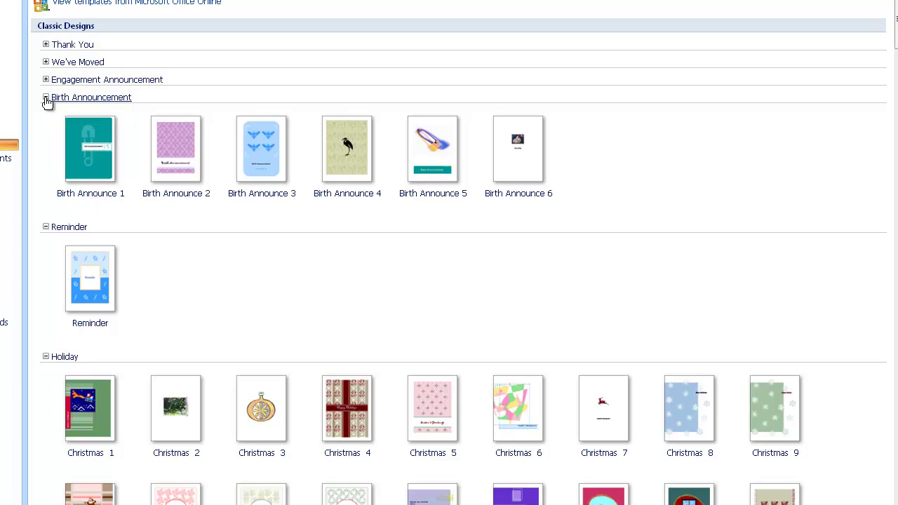
left_click(46, 98)
left_click(46, 116)
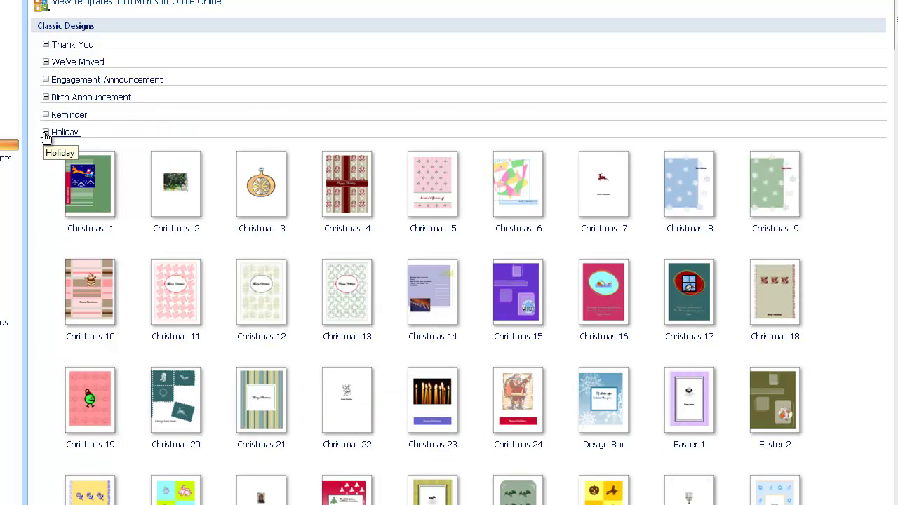
left_click(45, 135)
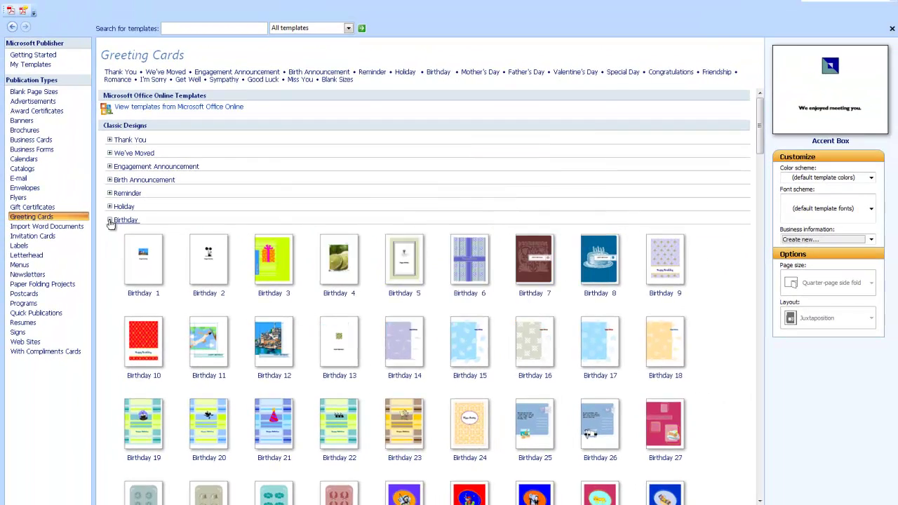
left_click(46, 150)
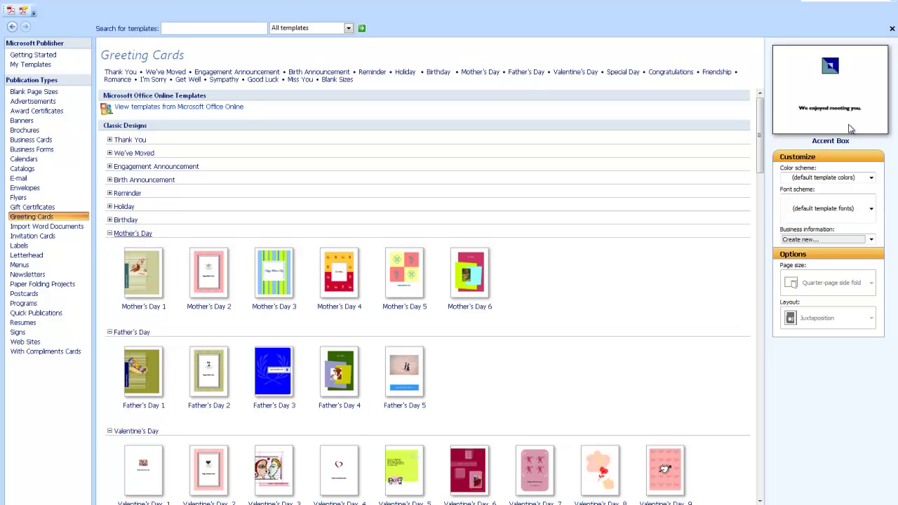
scroll(763, 115, "down", 1)
left_click_drag(762, 115, 783, 92)
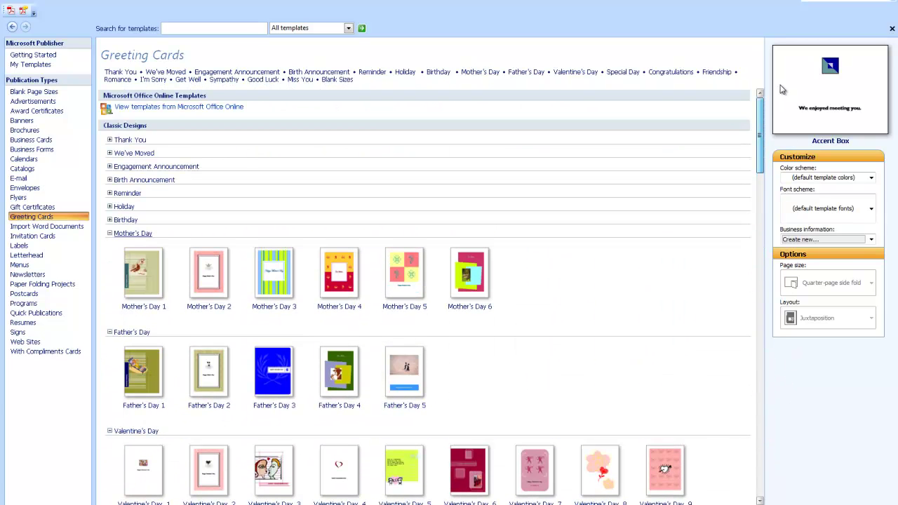
left_click(110, 234)
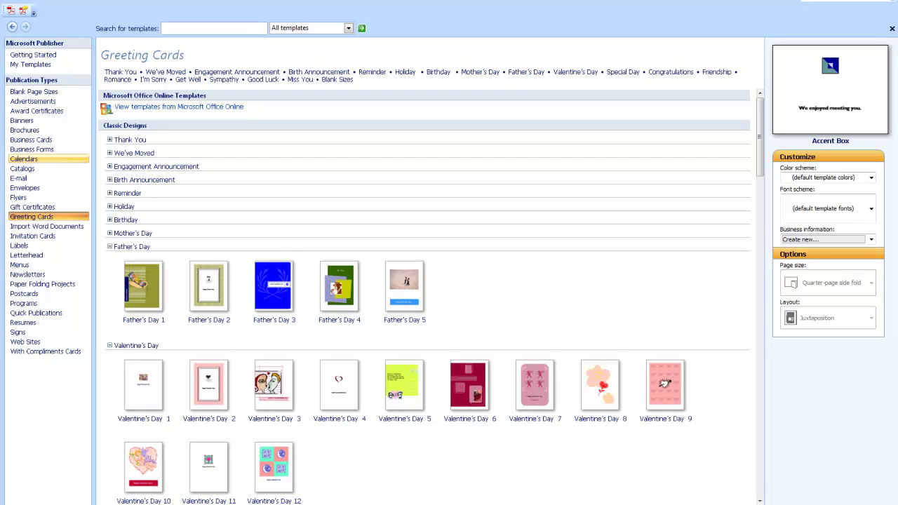
Expand the Birthday category and create a greeting card from the Birthday 25 template.
left_click(110, 220)
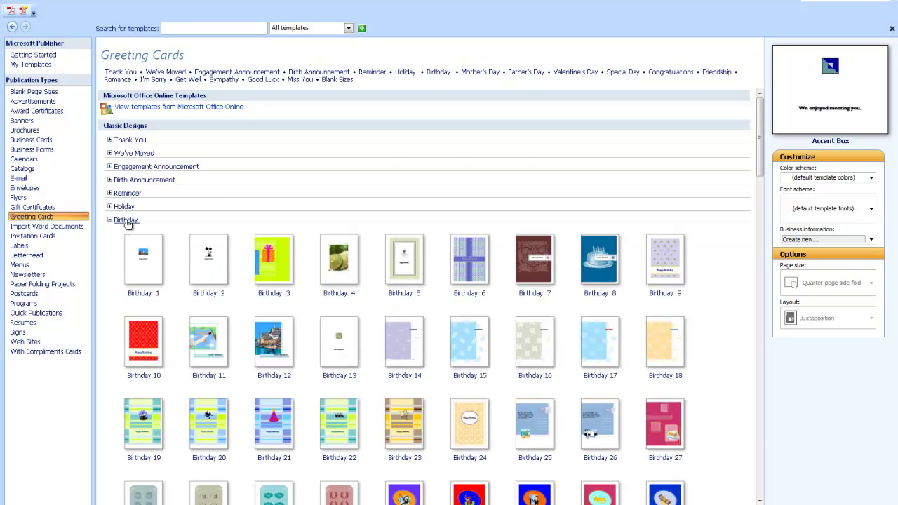
left_click(126, 221)
left_click(127, 221)
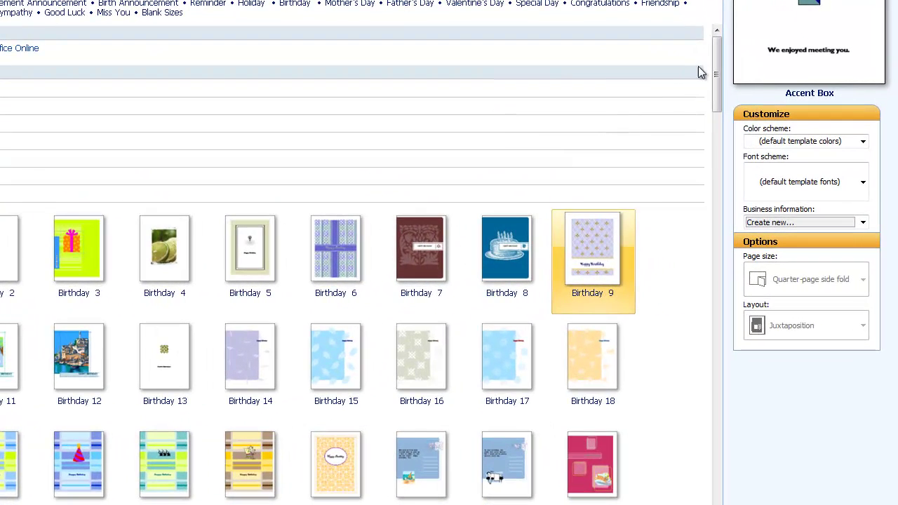
left_click_drag(713, 71, 707, 110)
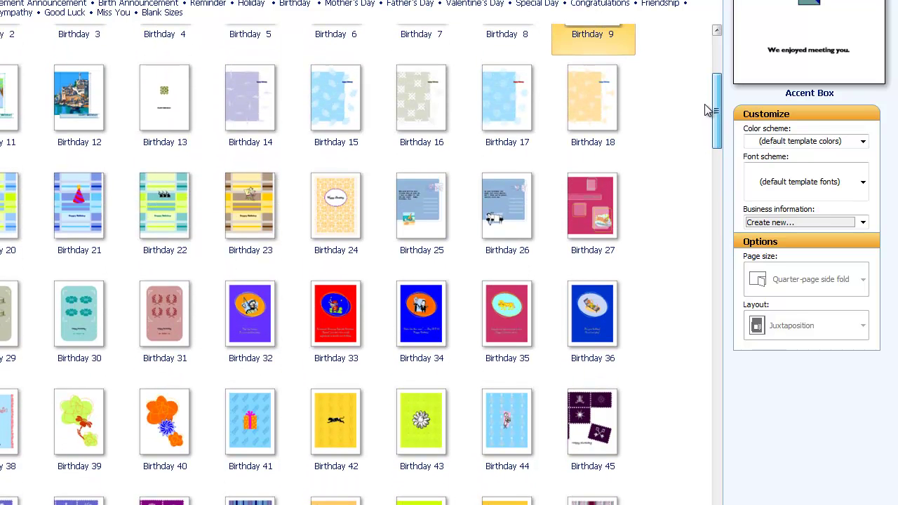
left_click(418, 206)
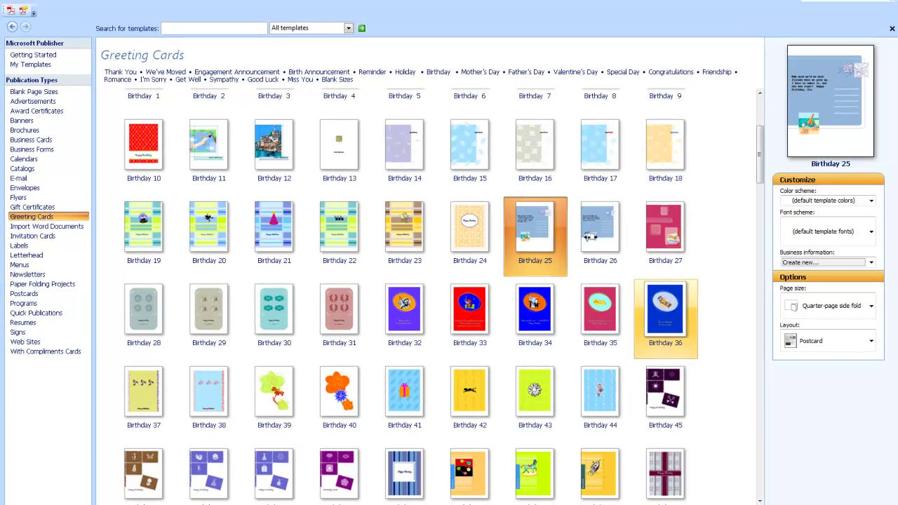
key("Return")
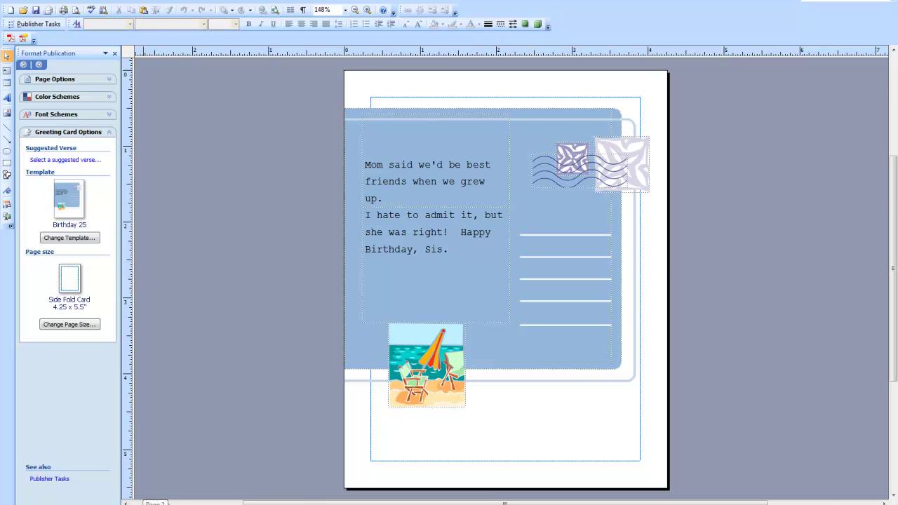
Look through the card's front cover, inside spread and back page to examine the layout and text of each.
left_click(143, 502)
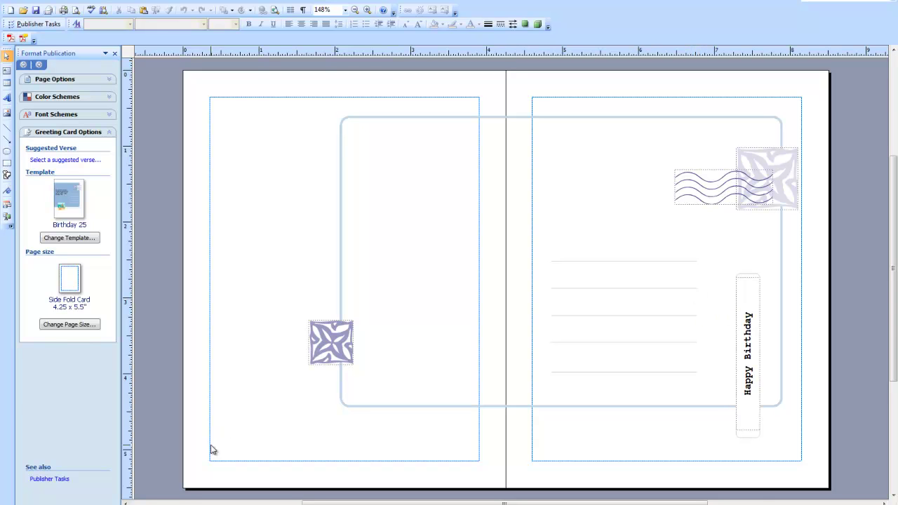
left_click(168, 501)
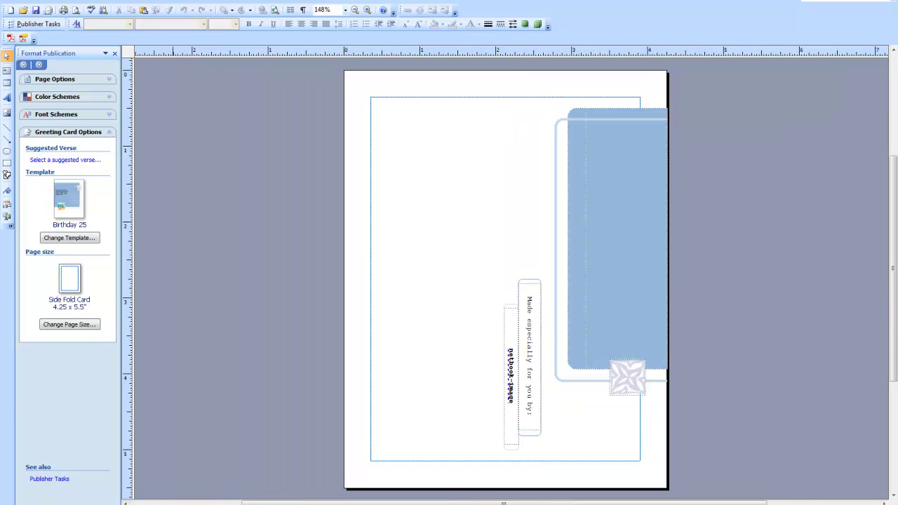
left_click(159, 502)
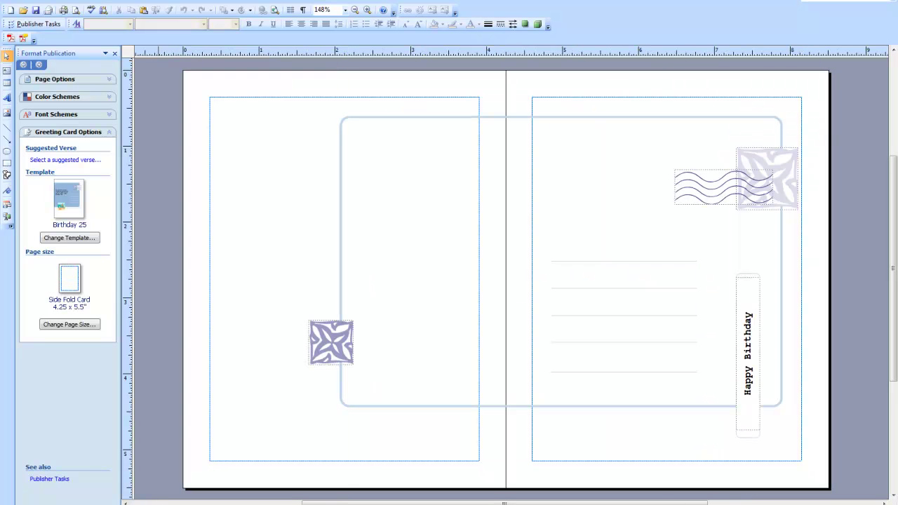
left_click(136, 503)
left_click(159, 502)
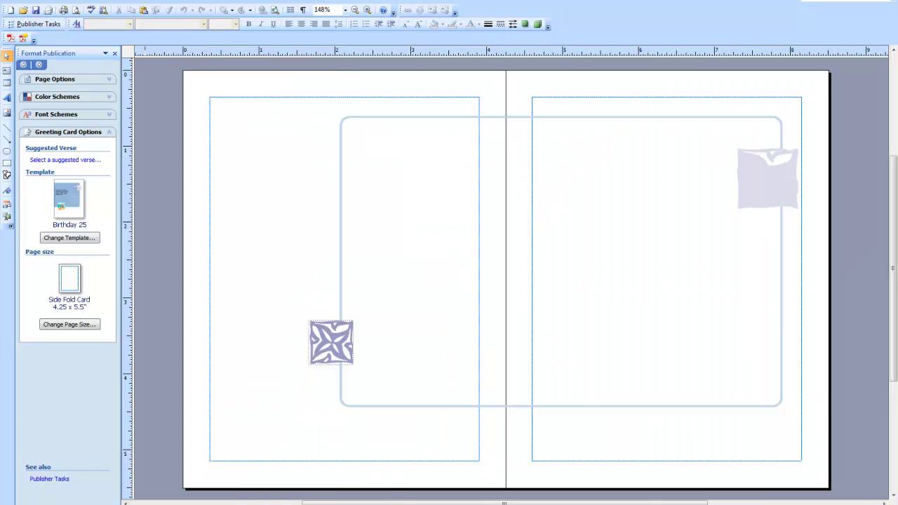
left_click(172, 503)
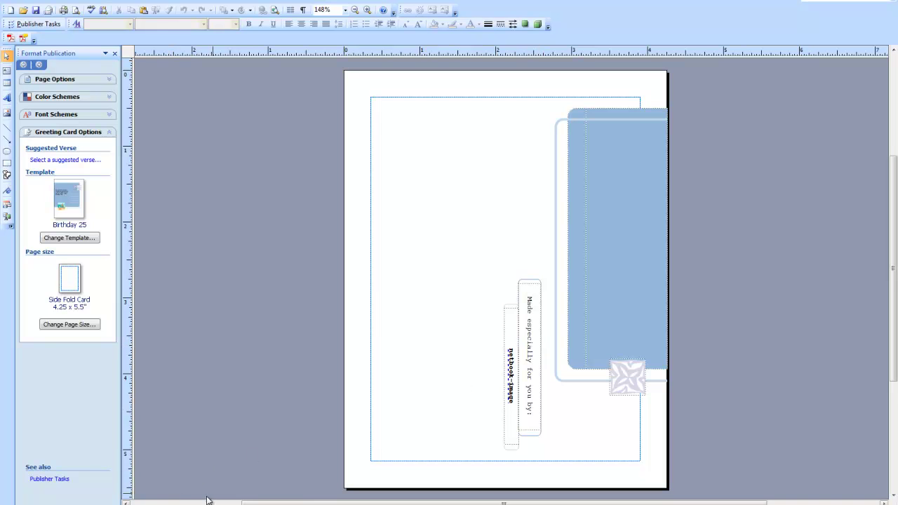
left_click(159, 503)
left_click(147, 502)
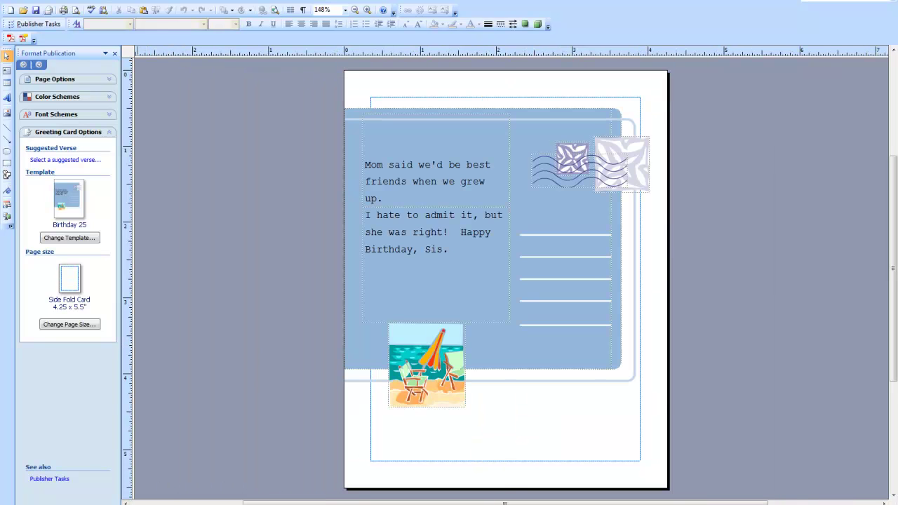
left_click(159, 502)
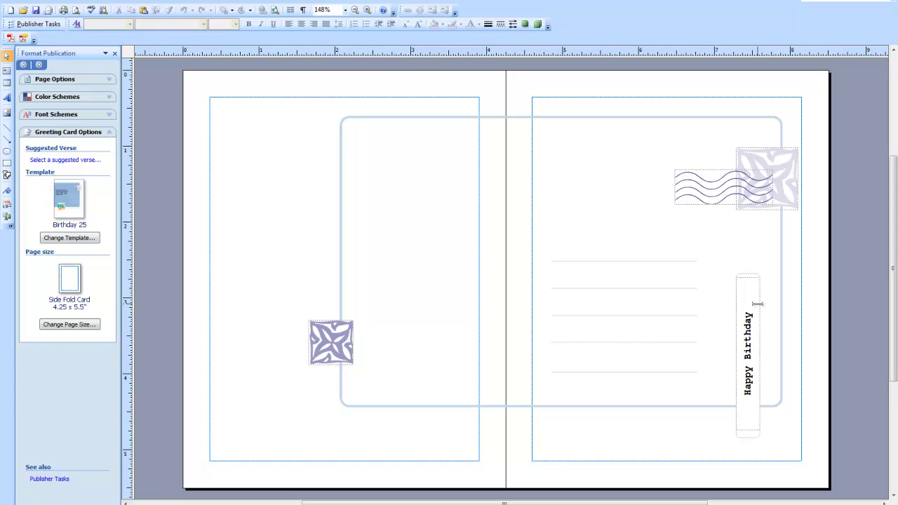